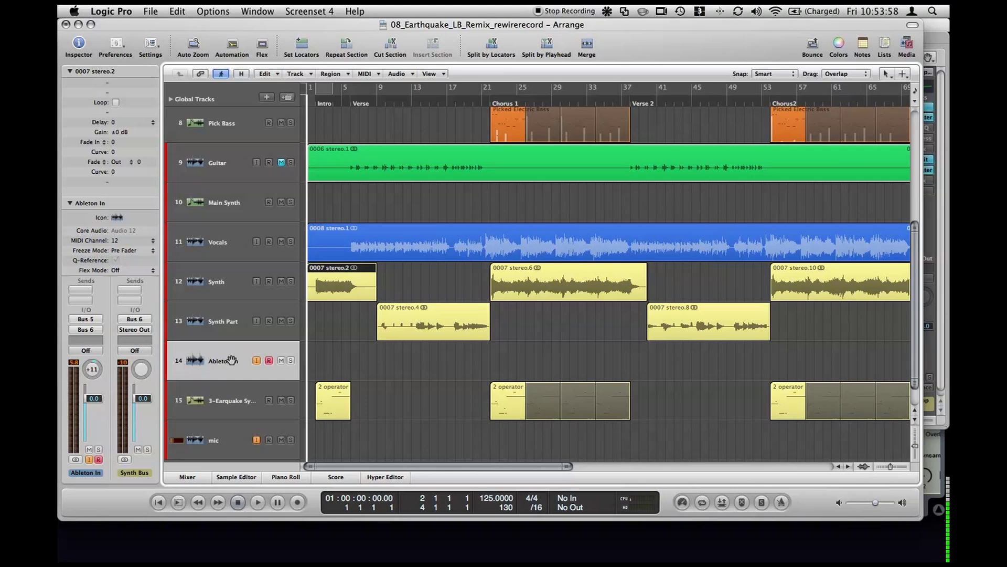
# Inspect the 2 operator region's notes in the editor, then close the editor pane
pyautogui.doubleClick(323, 396)
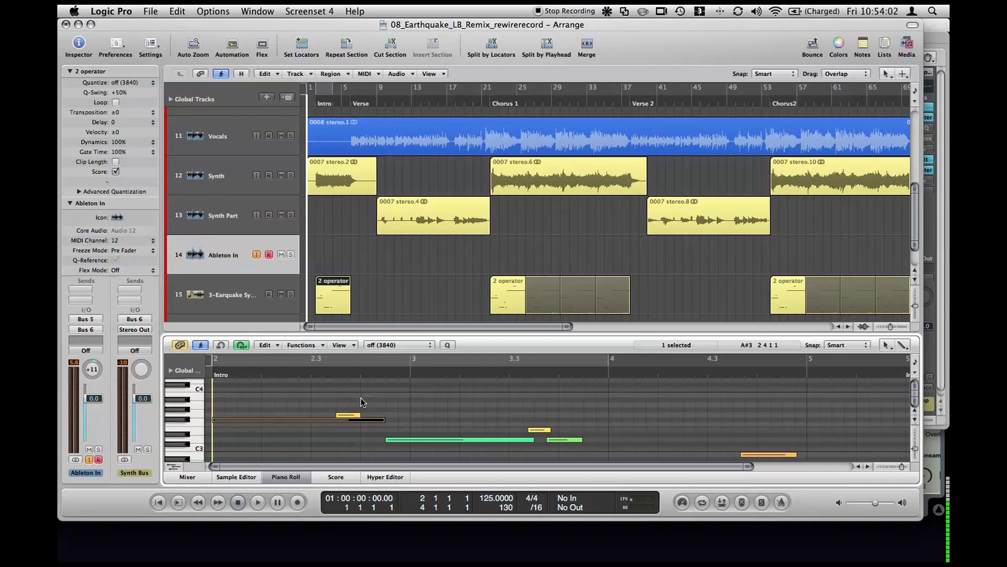
pyautogui.scroll(-1, 319, 401)
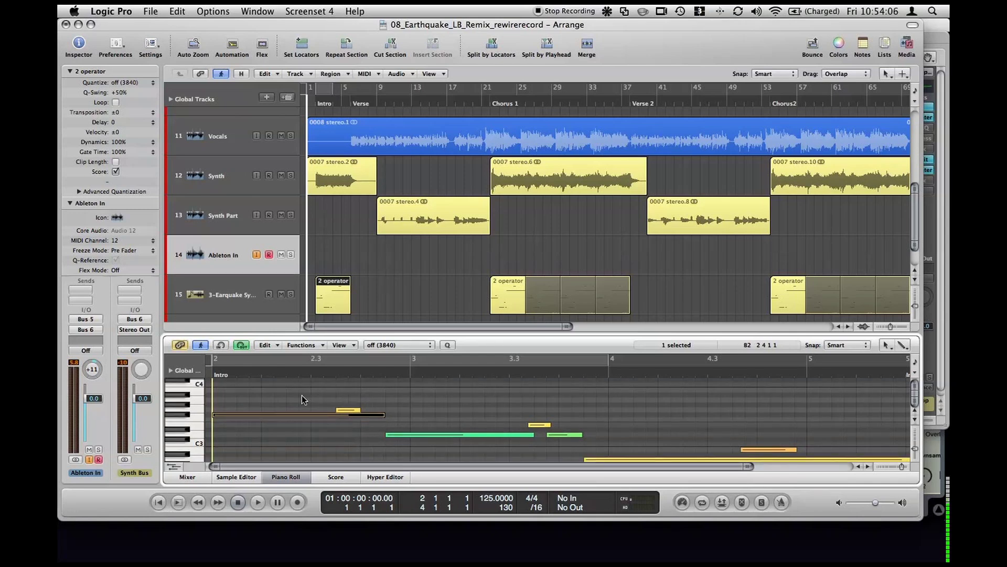
pyautogui.scroll(-5, 504, 436)
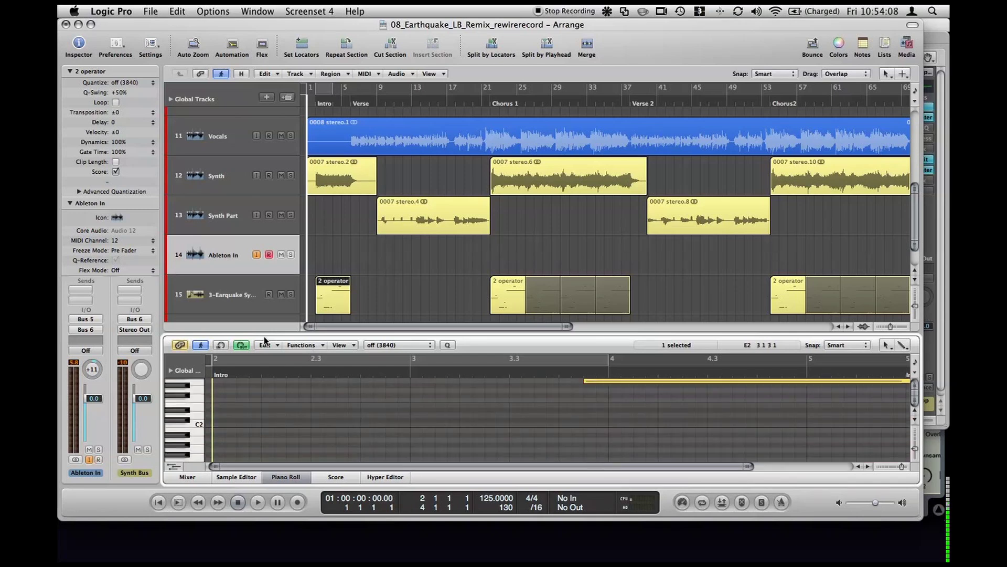
pyautogui.press('x')
pyautogui.press('x')
pyautogui.scroll(2, 266, 336)
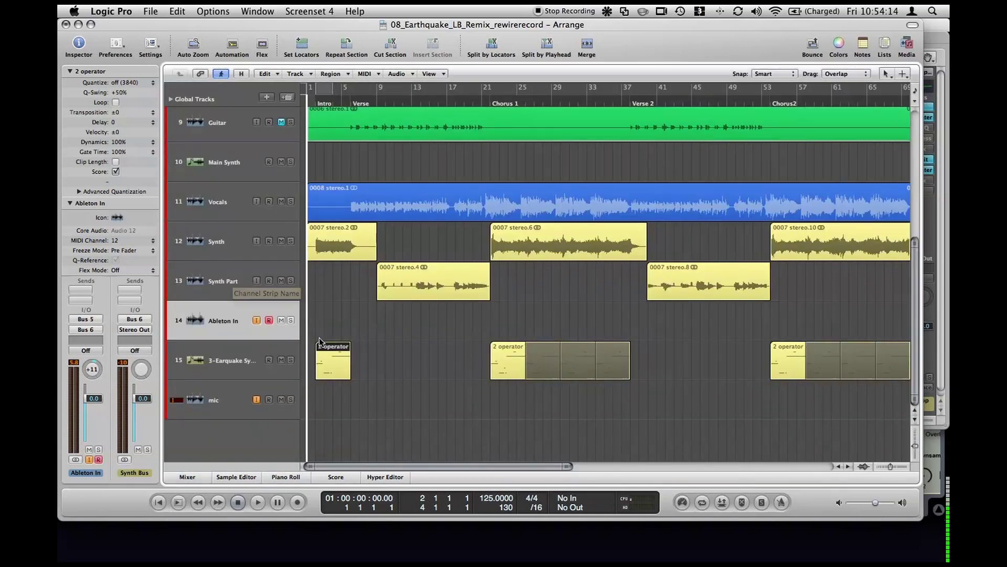
# In Ableton Live, browse the Earquake Synth Rack, Synth-Mean Square Lead, Lead-L3kt and Synth-Me devices
pyautogui.moveTo(63, 8)
pyautogui.click(820, 81)
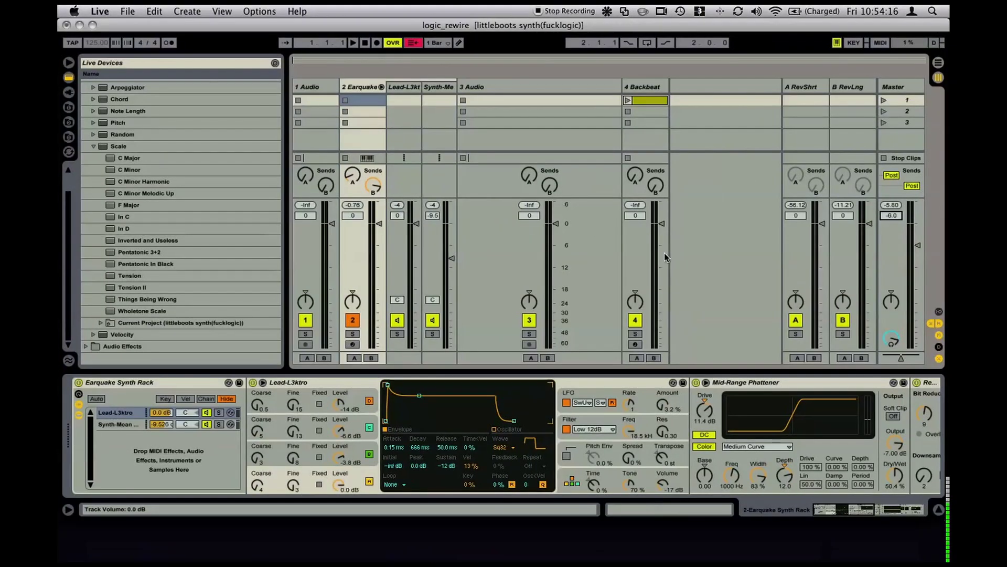
pyautogui.click(143, 383)
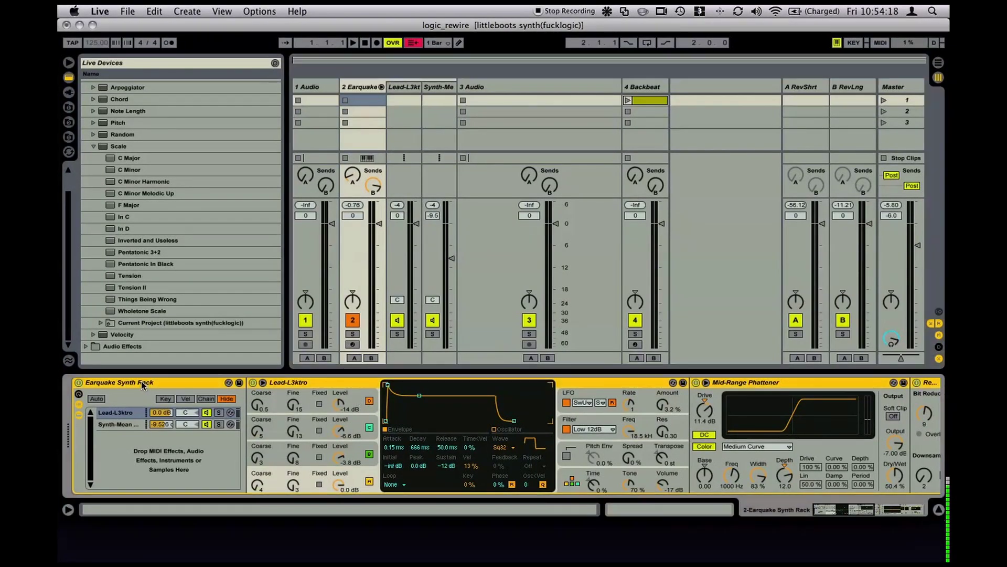
pyautogui.click(120, 422)
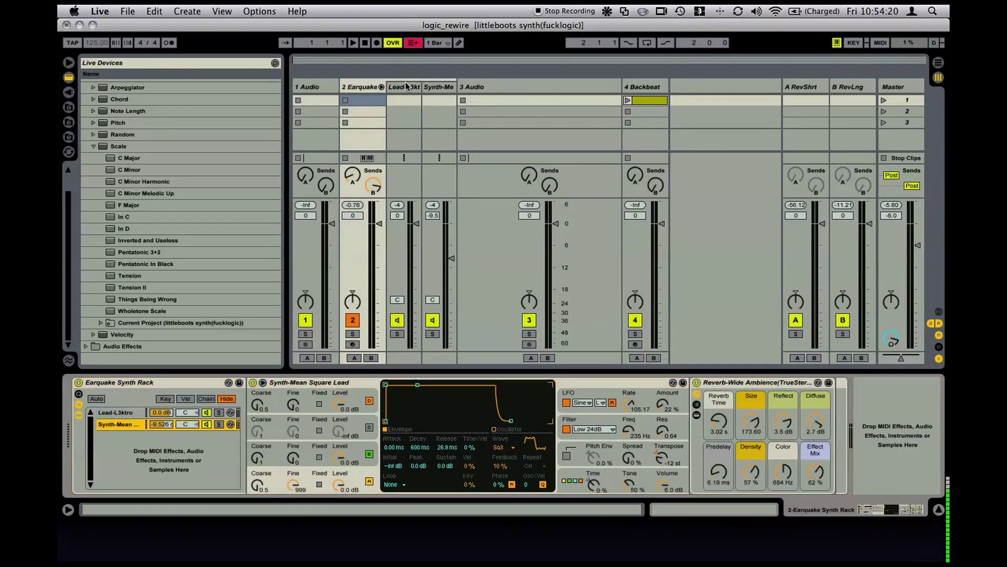
pyautogui.click(405, 84)
pyautogui.click(437, 87)
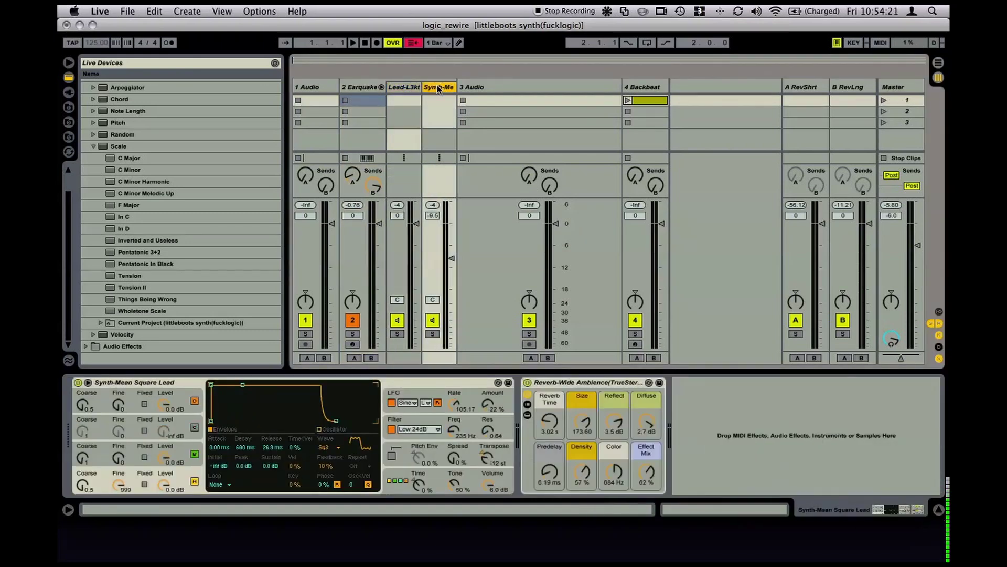
pyautogui.click(358, 89)
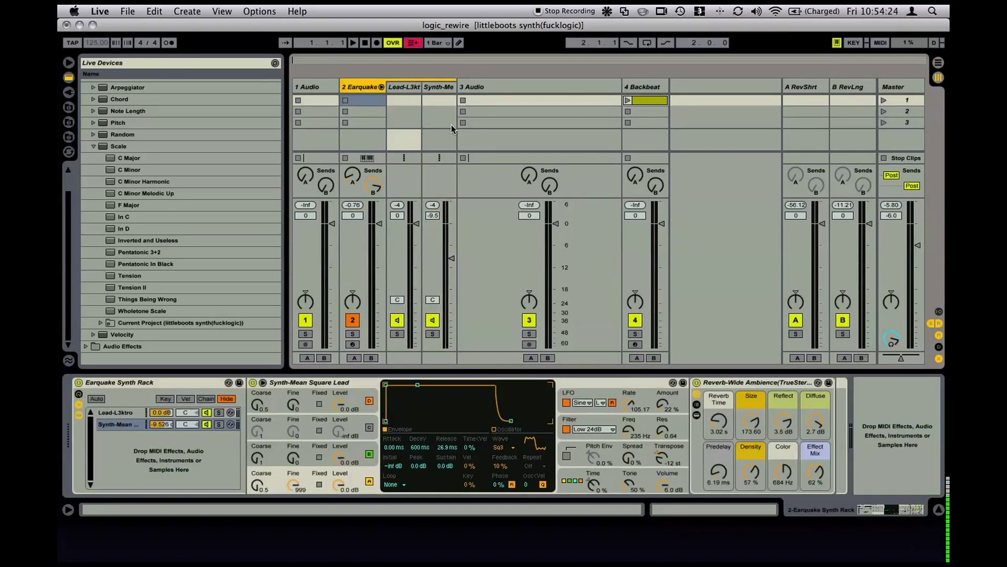
# Return to Logic's arrangement and select the 3-Earquake Synth Rack track
pyautogui.press('F9')
pyautogui.click(389, 176)
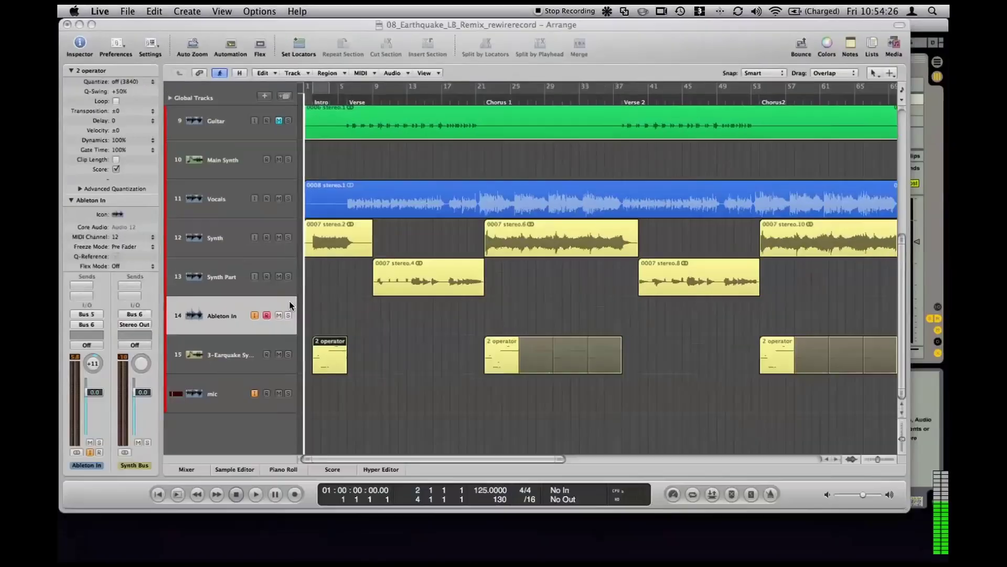
pyautogui.click(221, 359)
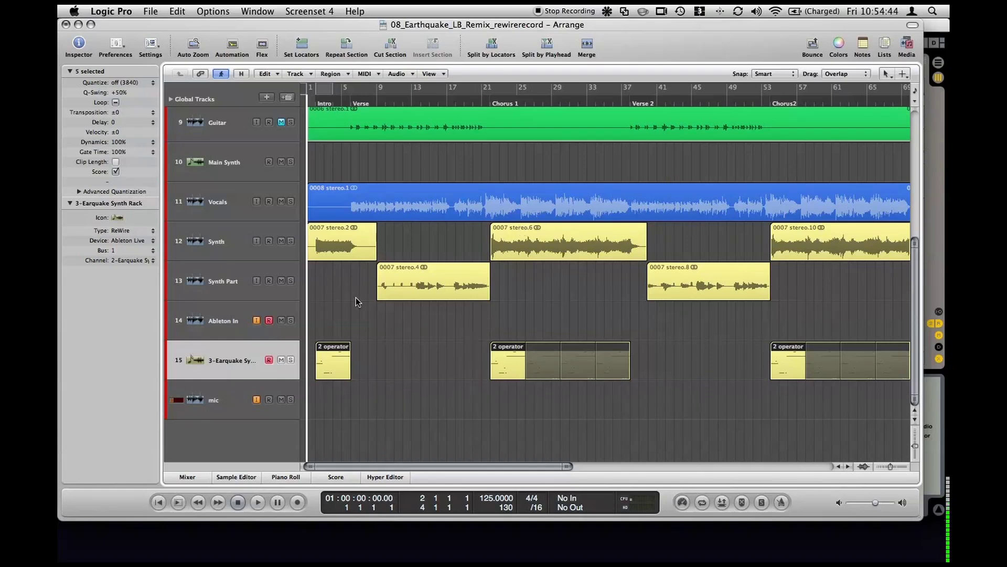
# Create a new External MIDI track with the Library open
pyautogui.click(294, 75)
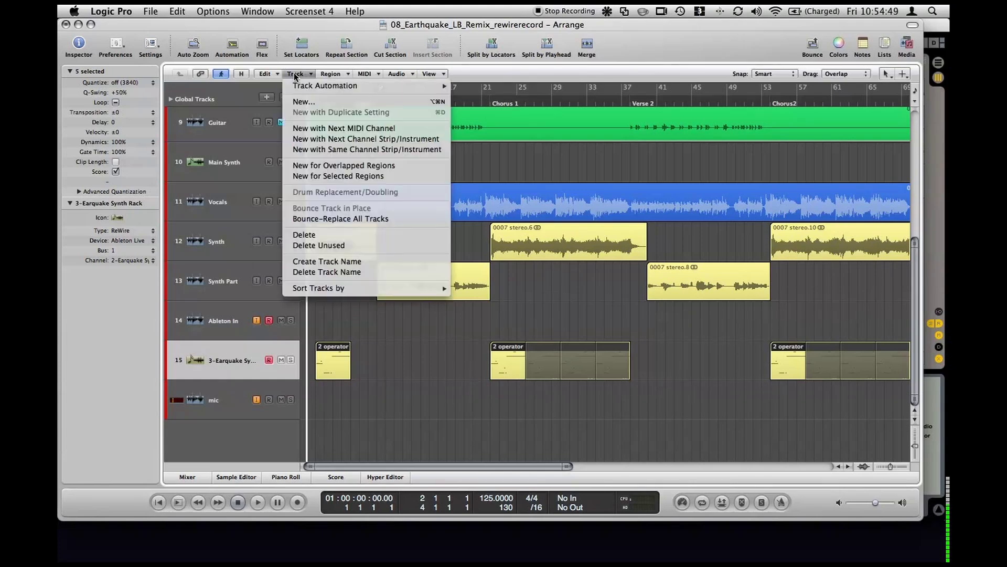
pyautogui.click(352, 101)
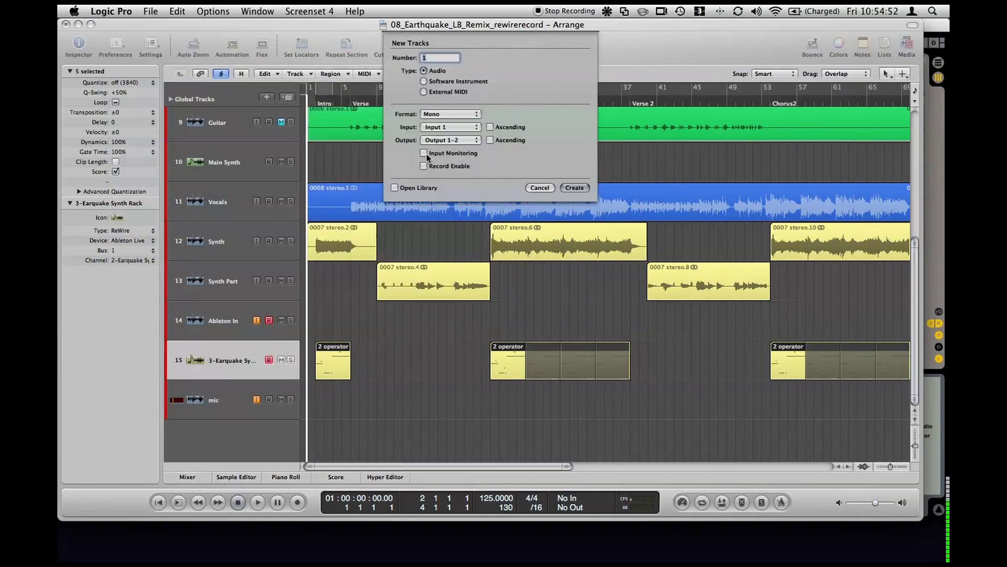
pyautogui.click(426, 91)
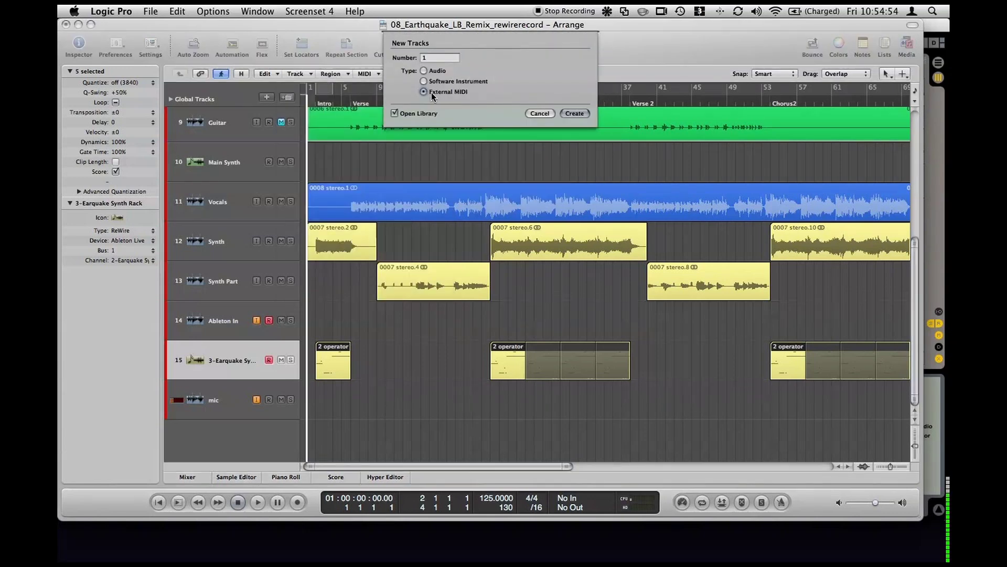
pyautogui.click(579, 113)
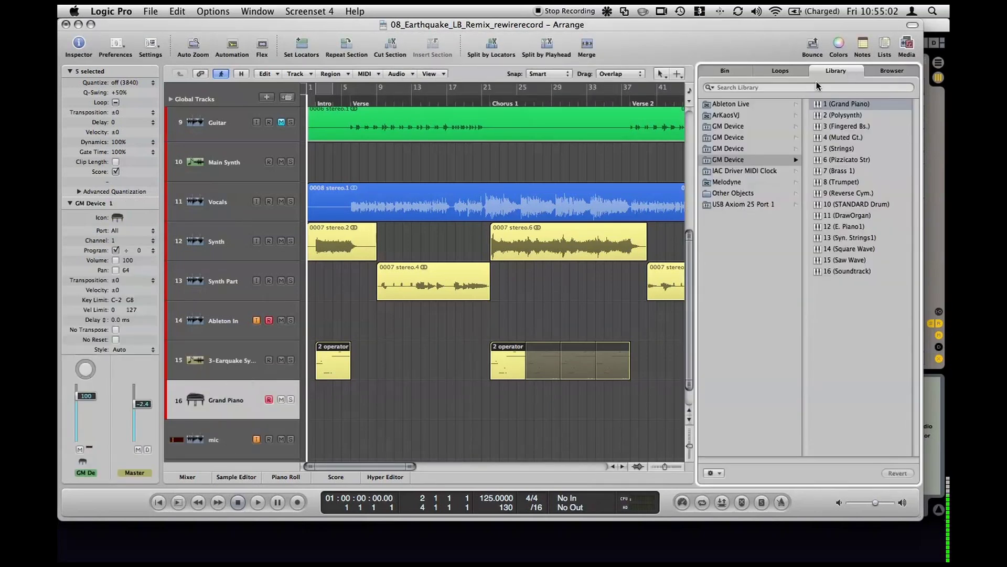
# Choose Ableton Live's ReWire channels in the Library, then bring Live to the front
pyautogui.click(732, 205)
pyautogui.click(737, 182)
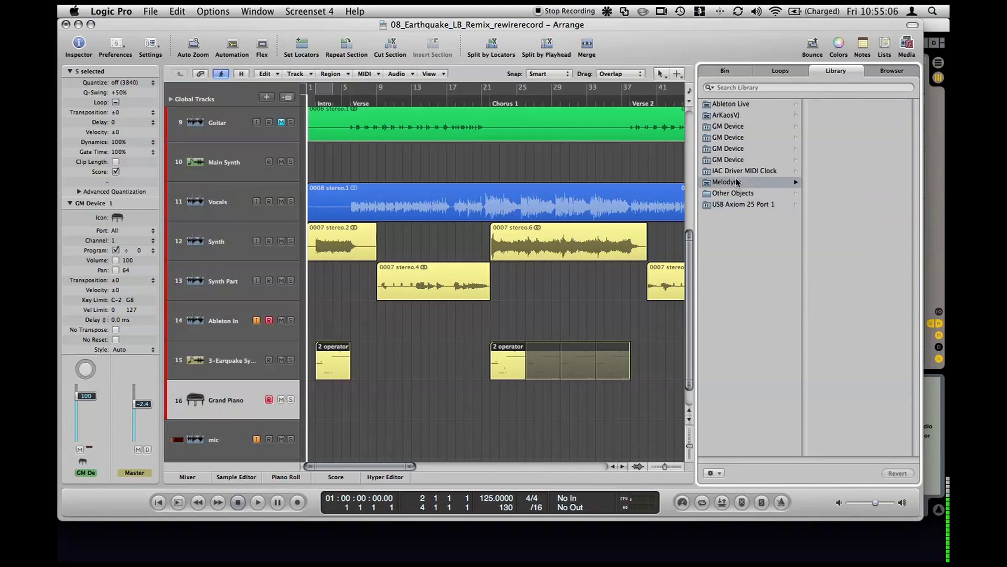
pyautogui.click(752, 104)
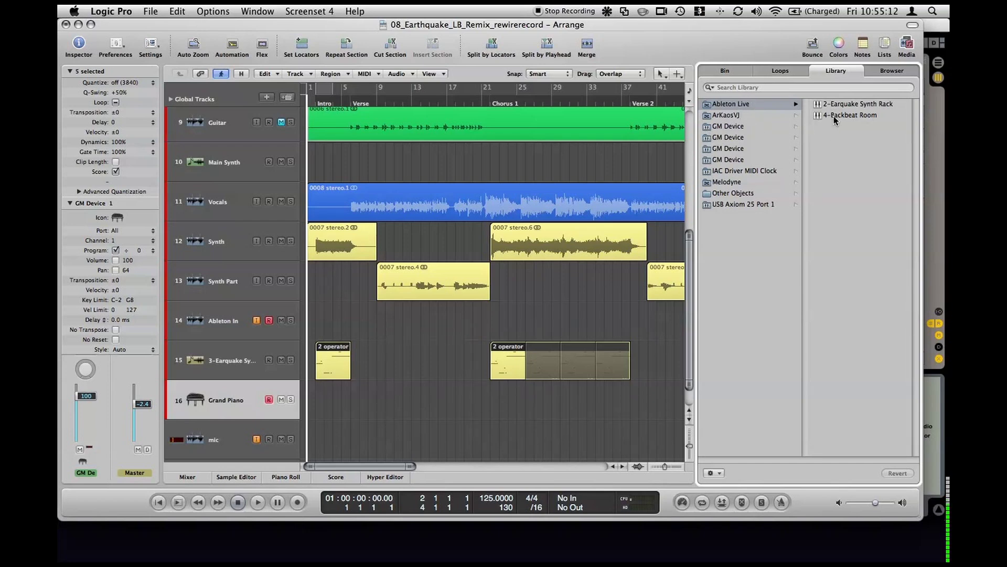
pyautogui.click(931, 128)
# View the 4 Backbeat and 2 Earquake tracks' devices in Live, then switch back to Logic
pyautogui.click(638, 88)
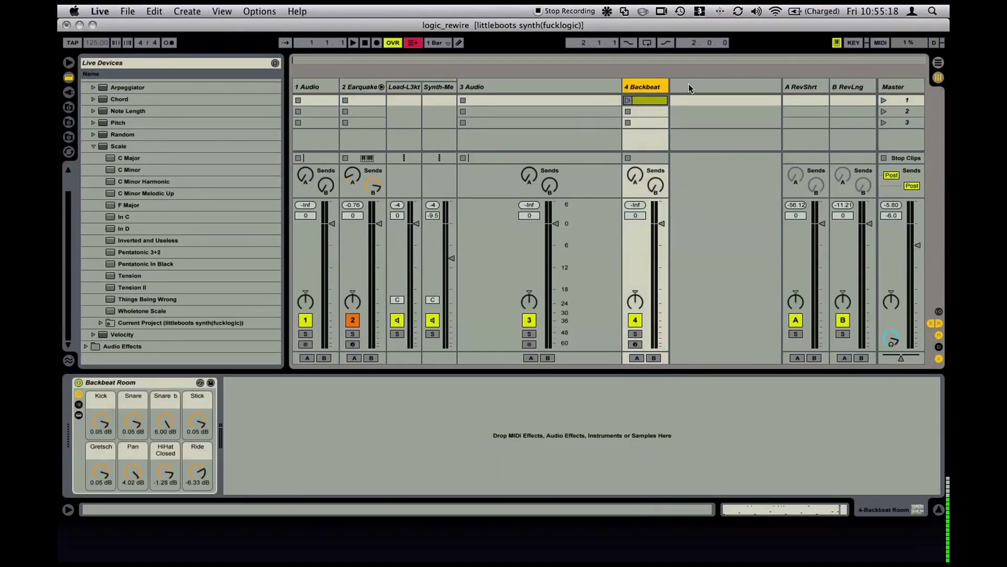
pyautogui.click(354, 88)
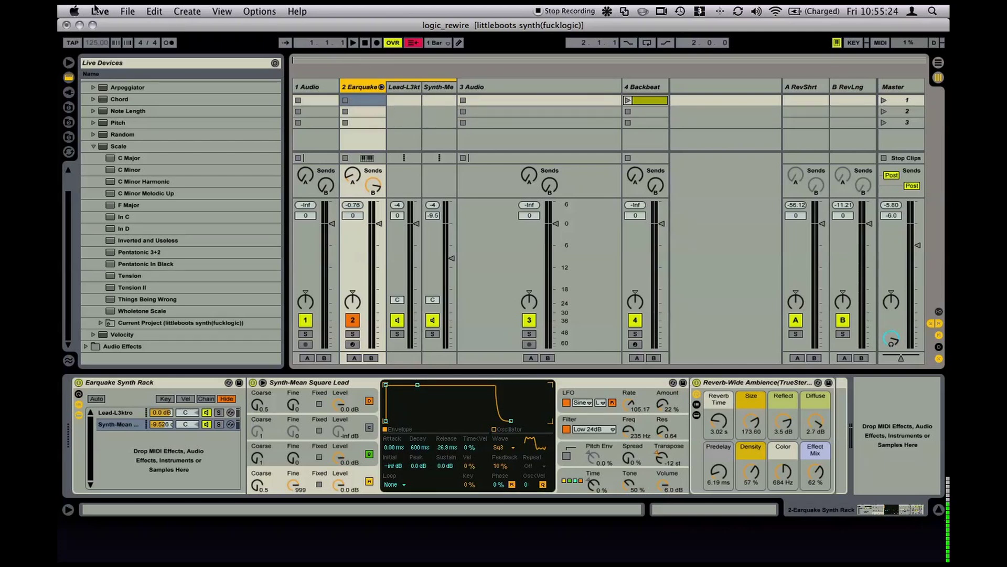
pyautogui.press('F9')
# Assign track 16 to 4-Backbeat Room, delete that track, and hide the Library
pyautogui.click(333, 167)
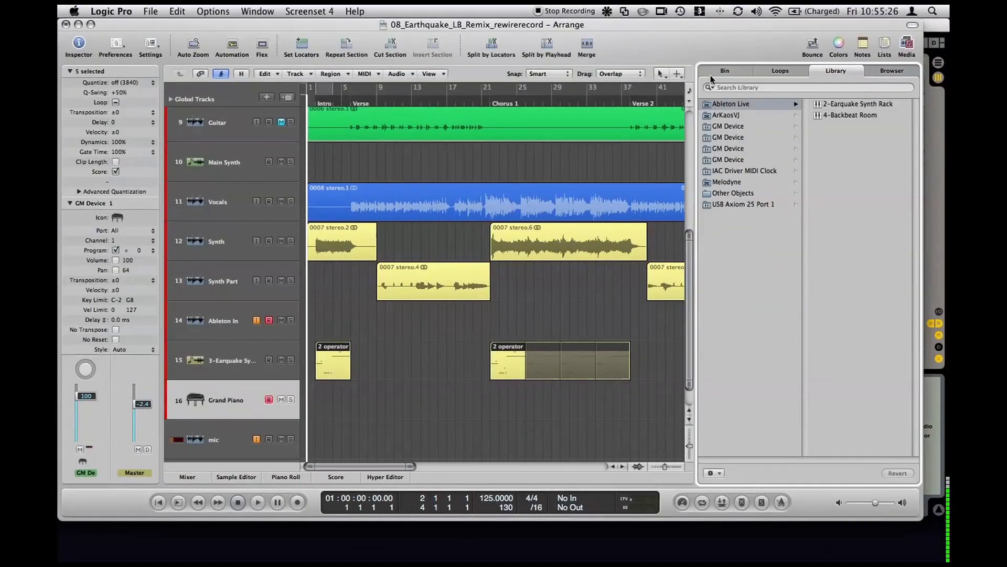
pyautogui.click(833, 115)
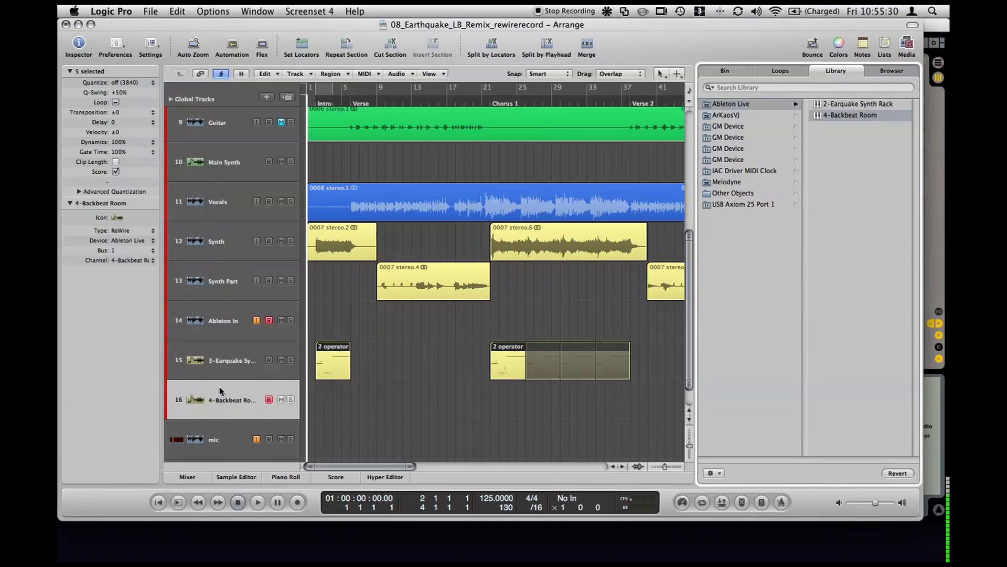
pyautogui.click(333, 400)
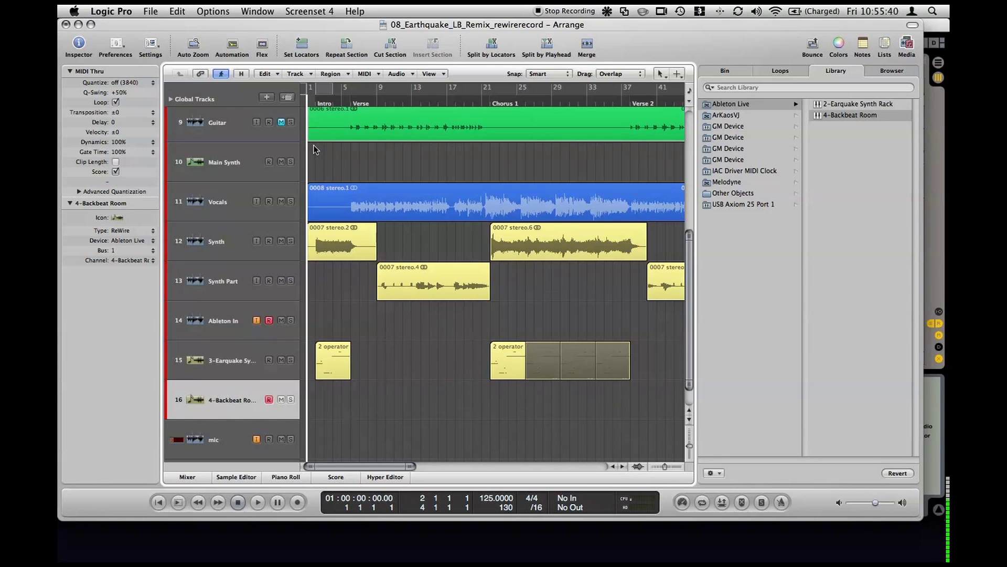
pyautogui.press('super+BackSpace')
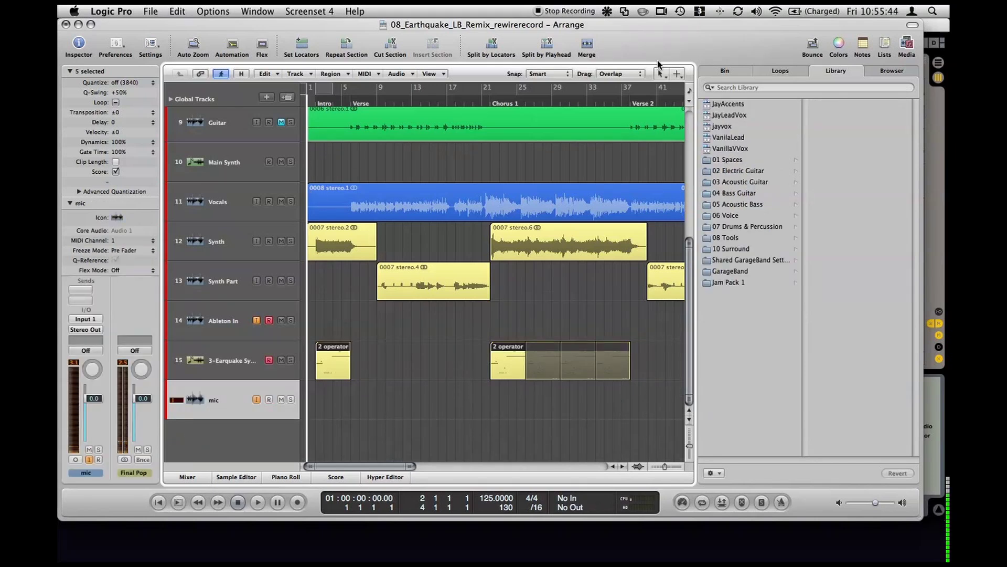
pyautogui.press('y')
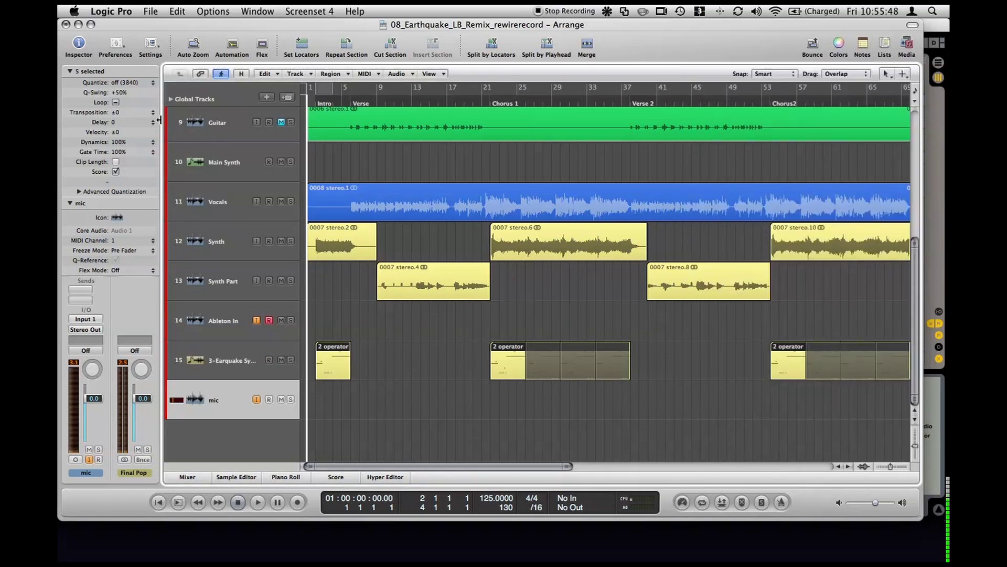
pyautogui.press('F9')
pyautogui.click(480, 329)
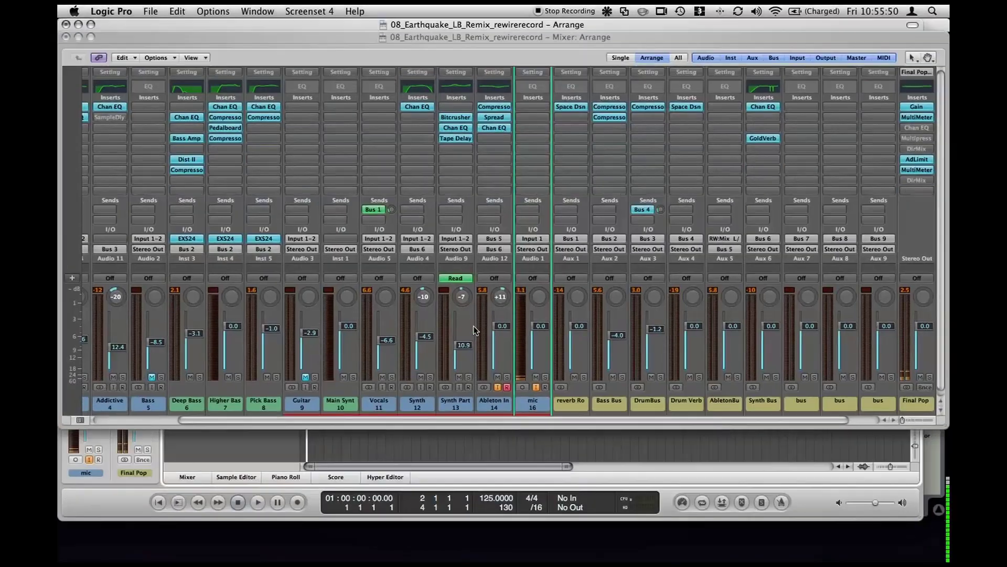
pyautogui.hscroll(2, 475, 330)
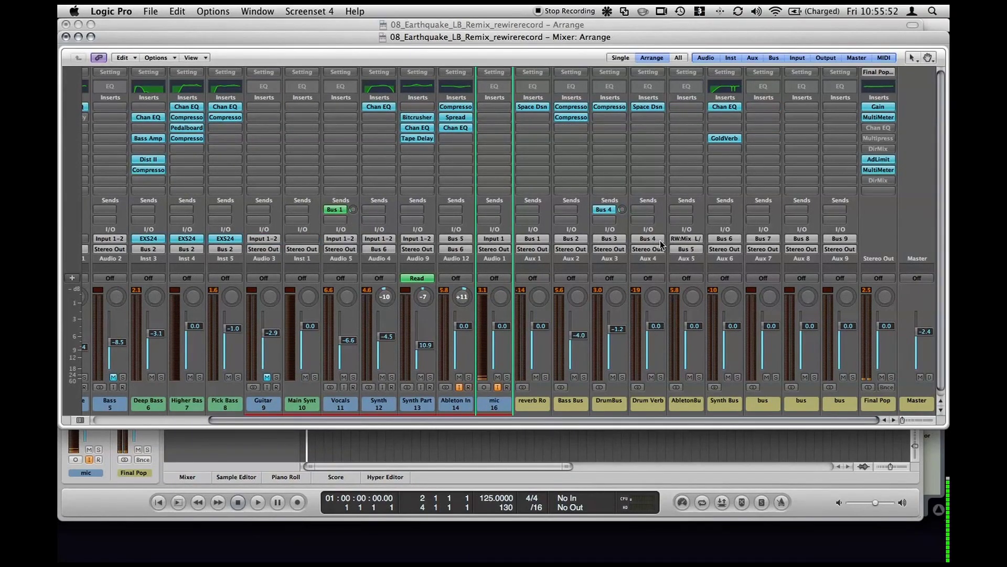
pyautogui.click(690, 405)
pyautogui.click(686, 238)
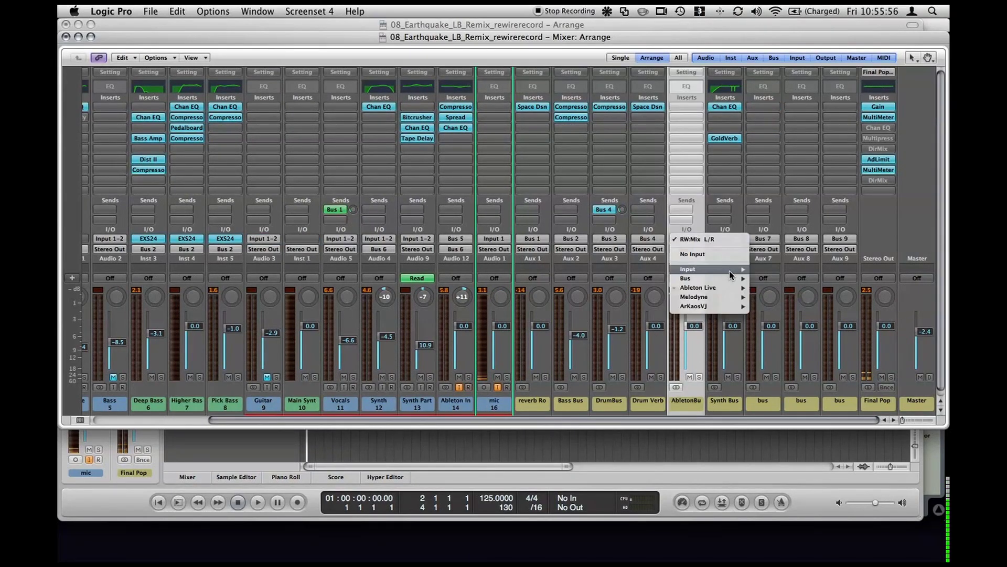
pyautogui.moveTo(732, 287)
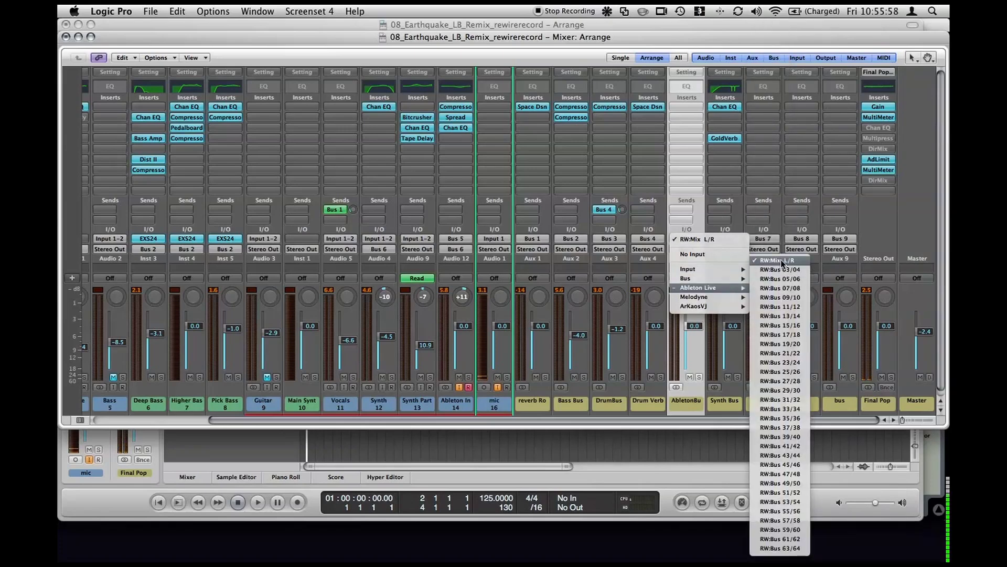
pyautogui.moveTo(687, 278)
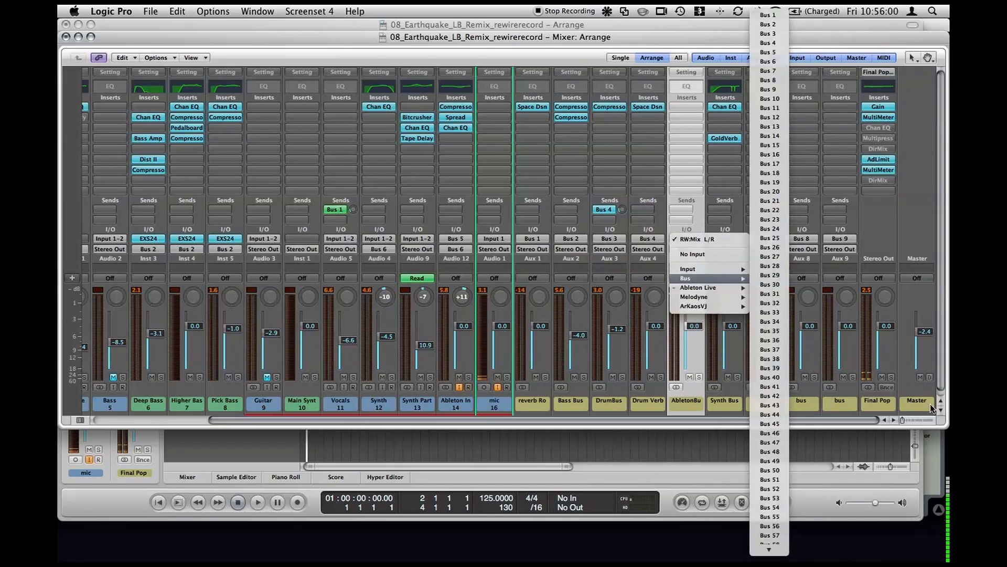
pyautogui.click(871, 237)
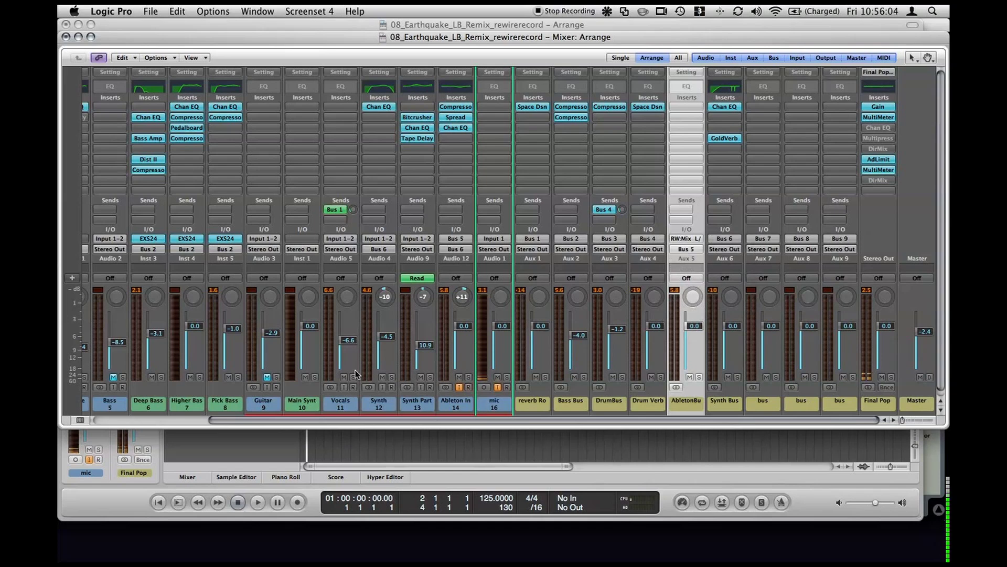
pyautogui.hscroll(-5, 323, 360)
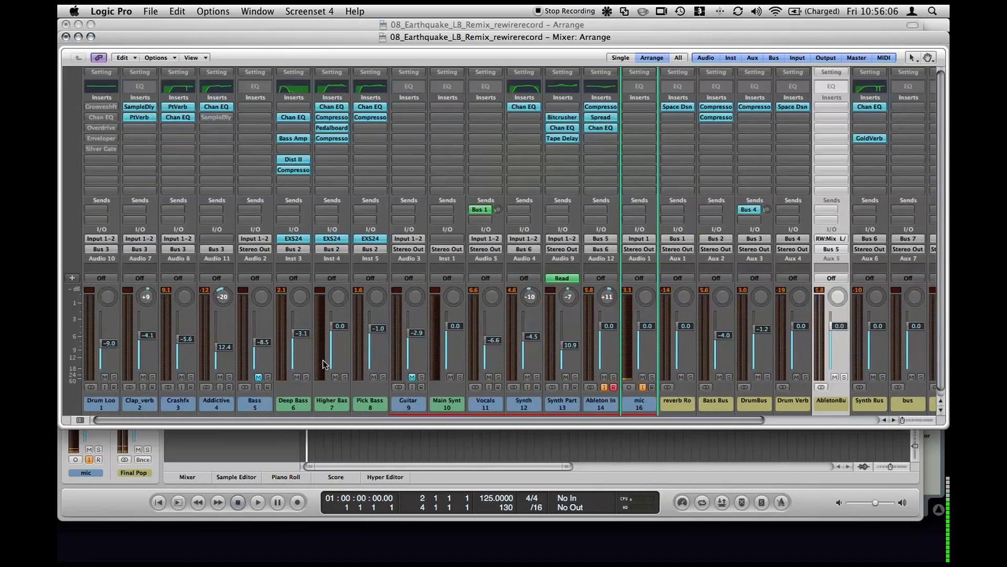
pyautogui.click(597, 389)
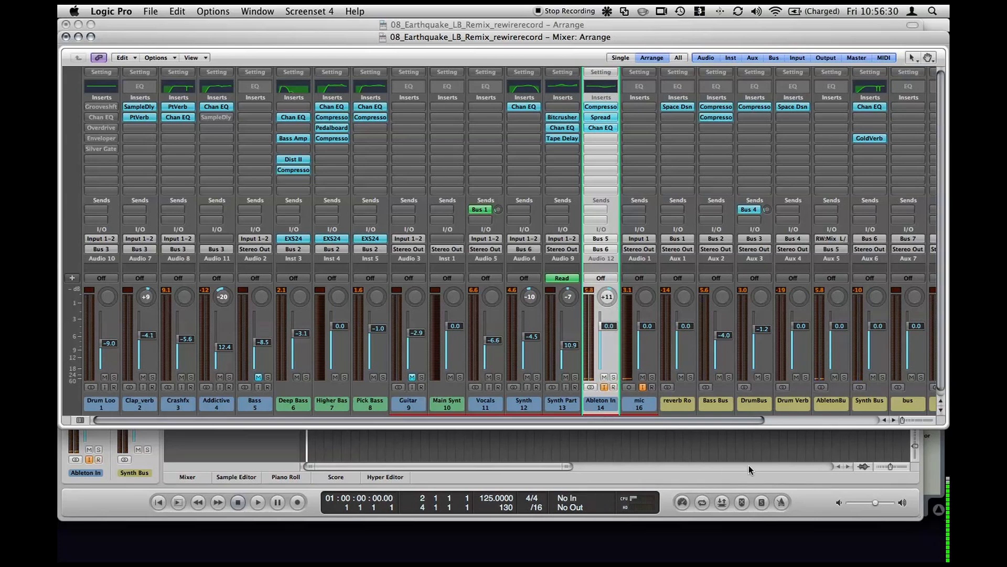
pyautogui.click(929, 457)
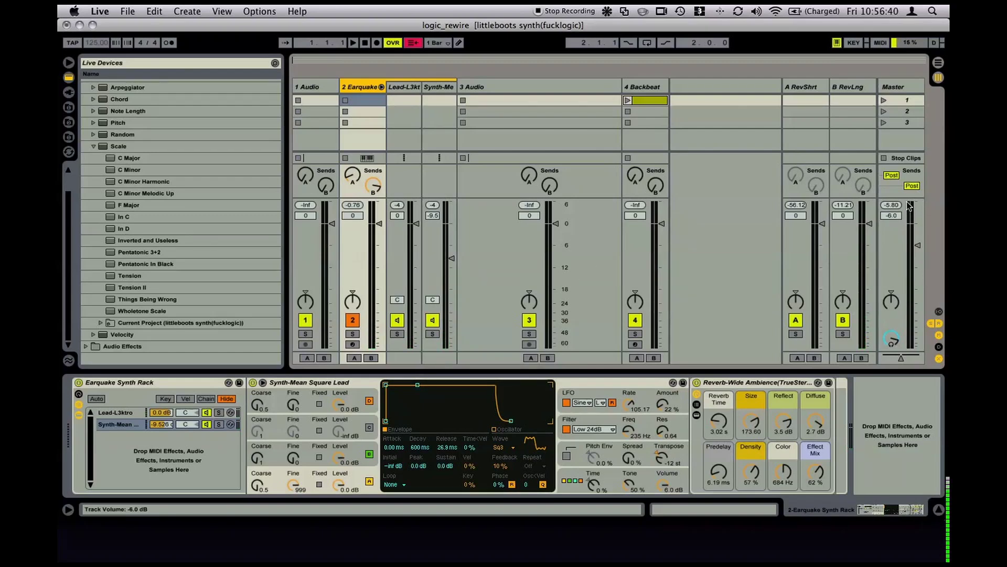
pyautogui.press('F9')
pyautogui.click(325, 134)
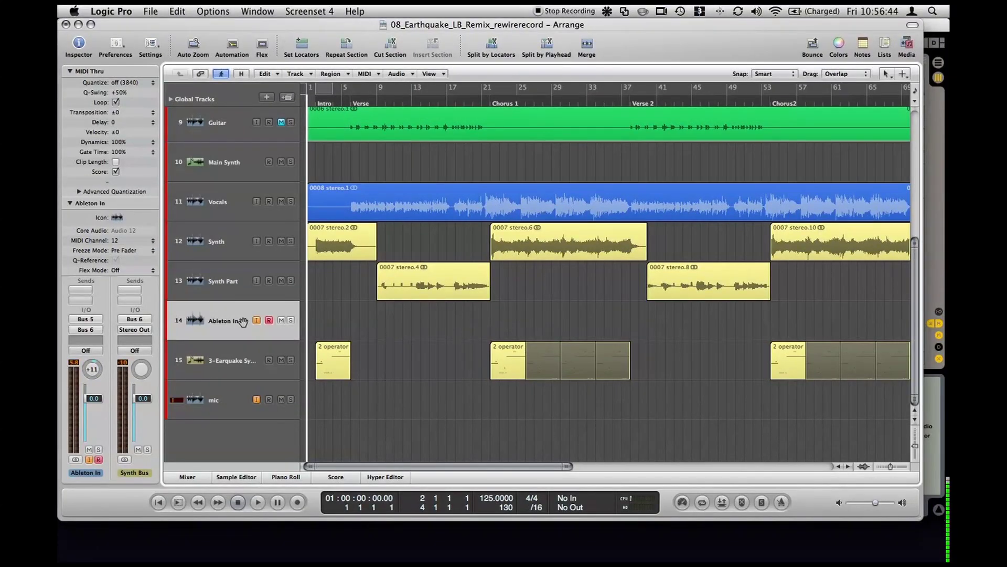
# Record-enable the Ableton In track and select the second 2 operator region at bar 21
pyautogui.click(268, 320)
pyautogui.click(297, 72)
pyautogui.click(280, 13)
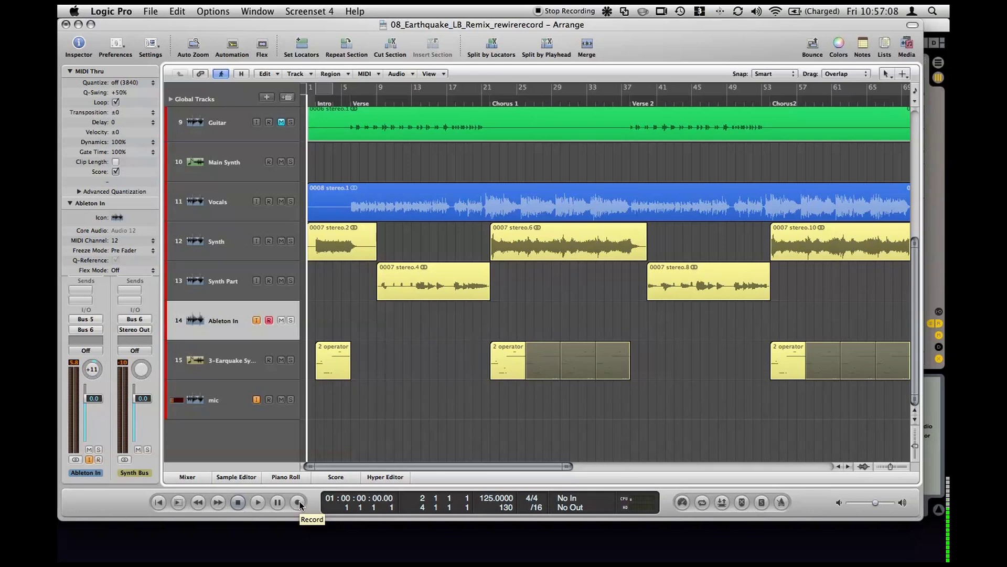
pyautogui.click(497, 361)
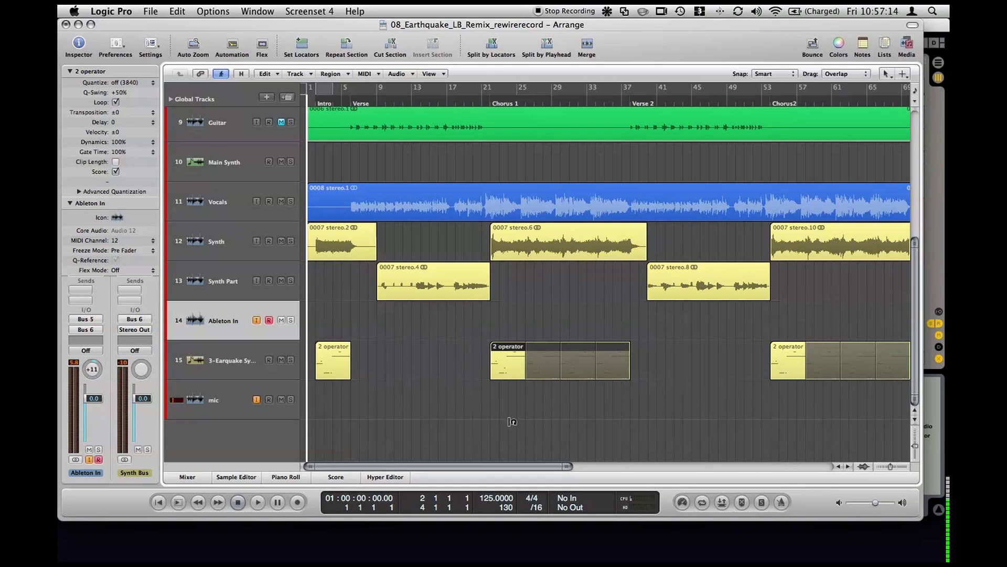
# Start recording the Ableton Live synth onto the armed Ableton In track
pyautogui.click(297, 503)
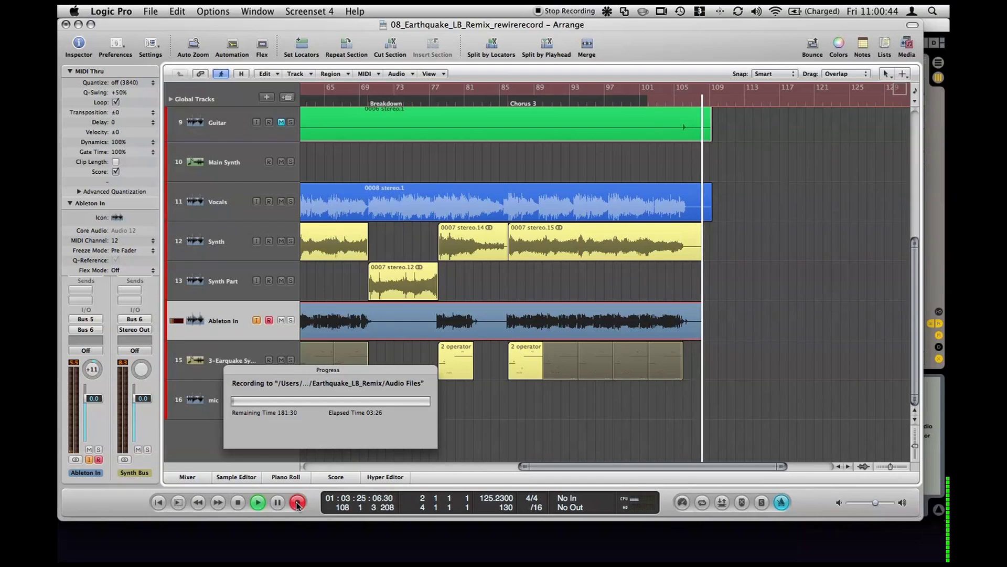
# Stop recording and colour the new Ableton In#08 region pale yellow
pyautogui.click(239, 502)
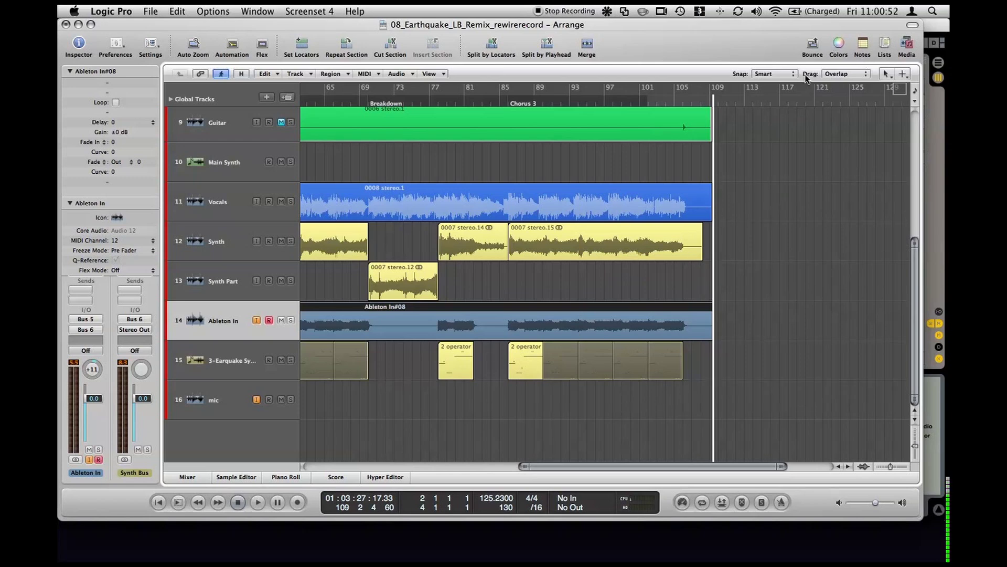
pyautogui.click(837, 47)
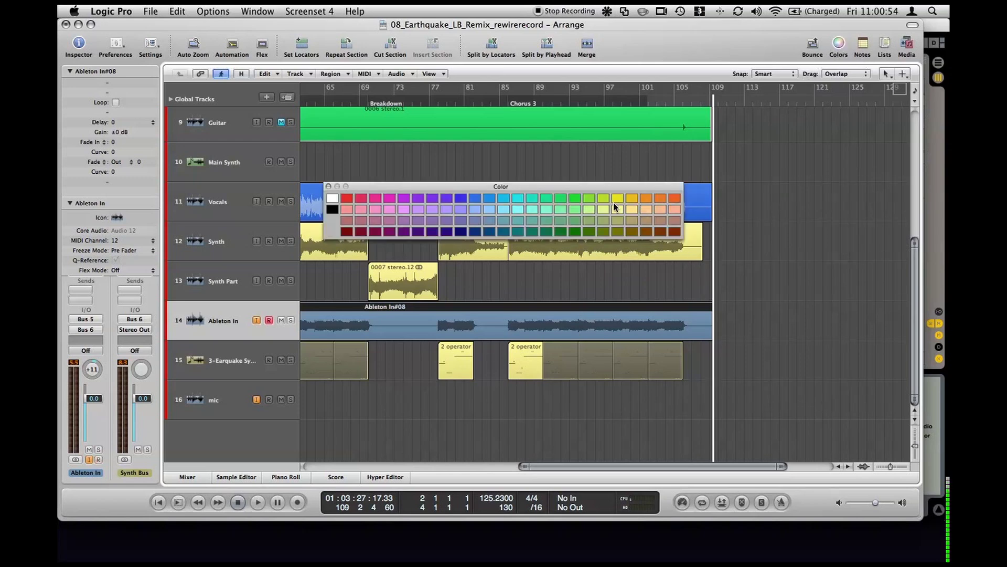
pyautogui.click(619, 209)
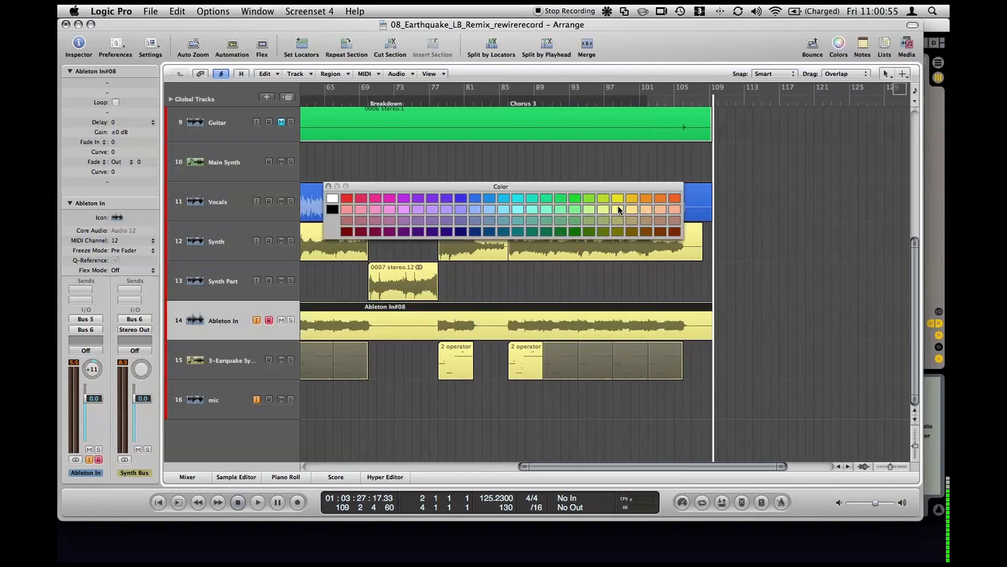
pyautogui.click(328, 186)
# Scroll around the arrangement and zoom out to fit the whole song
pyautogui.hscroll(-15, 439, 338)
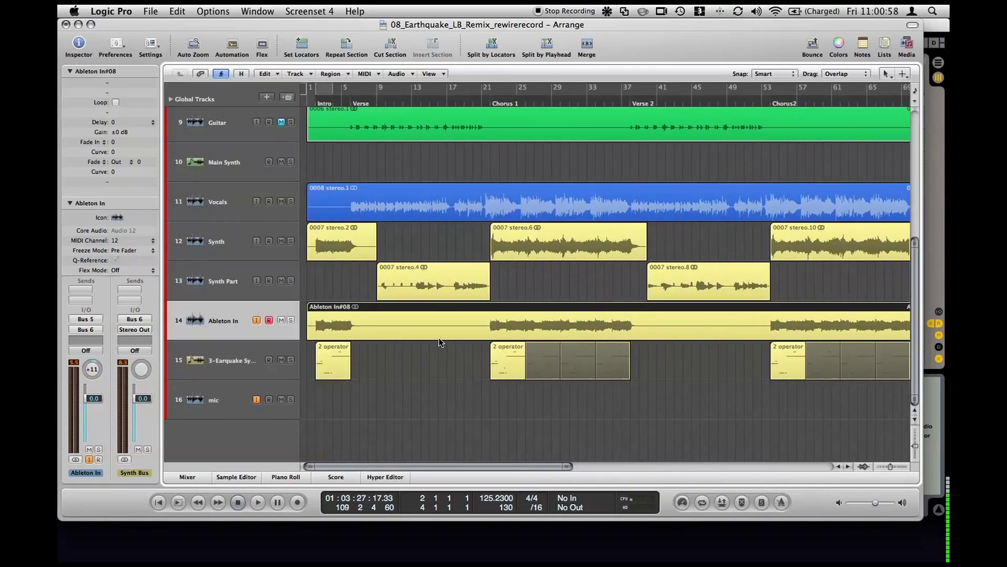
pyautogui.scroll(5, 438, 338)
pyautogui.scroll(4, 439, 337)
pyautogui.scroll(-8, 440, 337)
pyautogui.scroll(4, 373, 239)
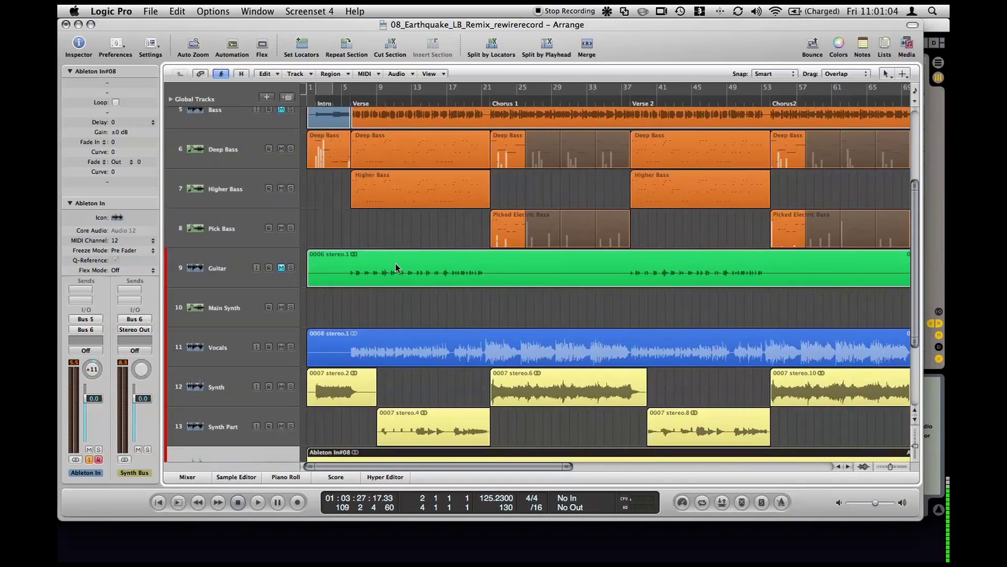
pyautogui.scroll(4, 396, 268)
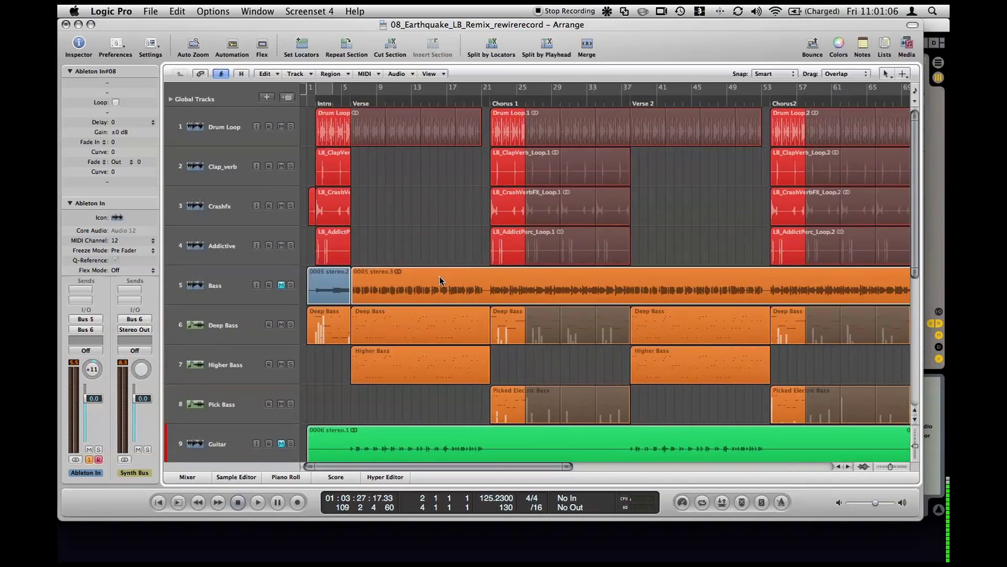
pyautogui.hscroll(6, 440, 280)
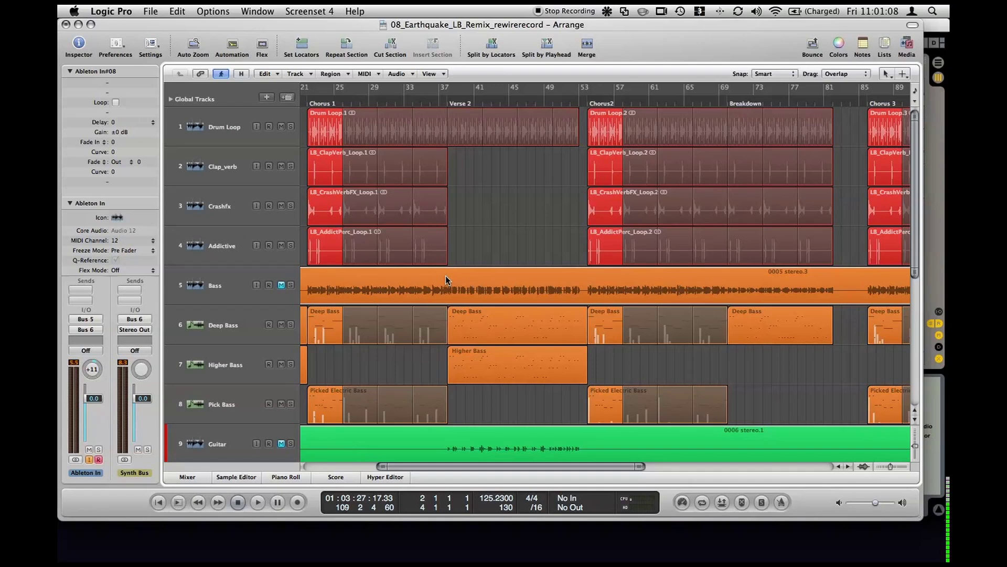
pyautogui.press('z')
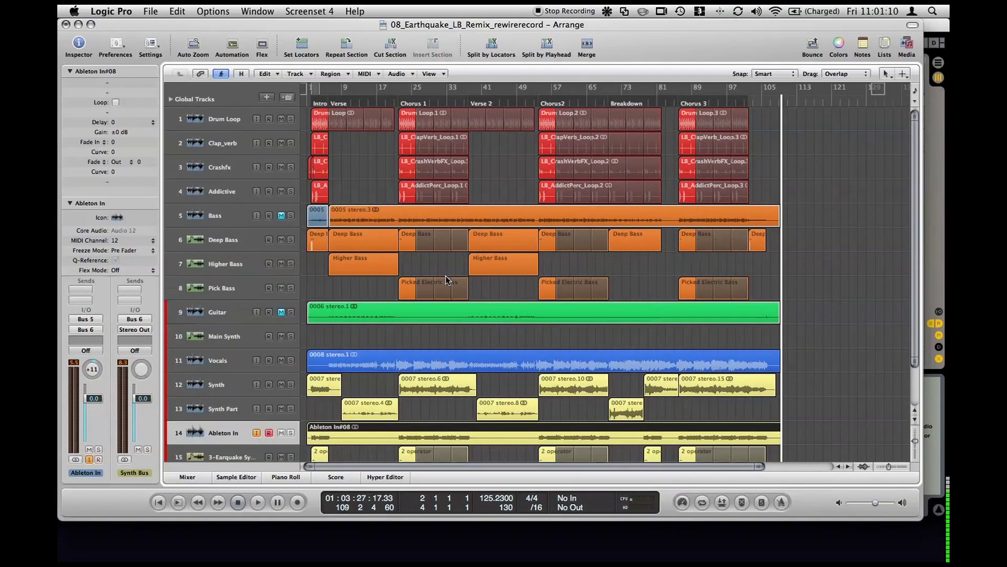